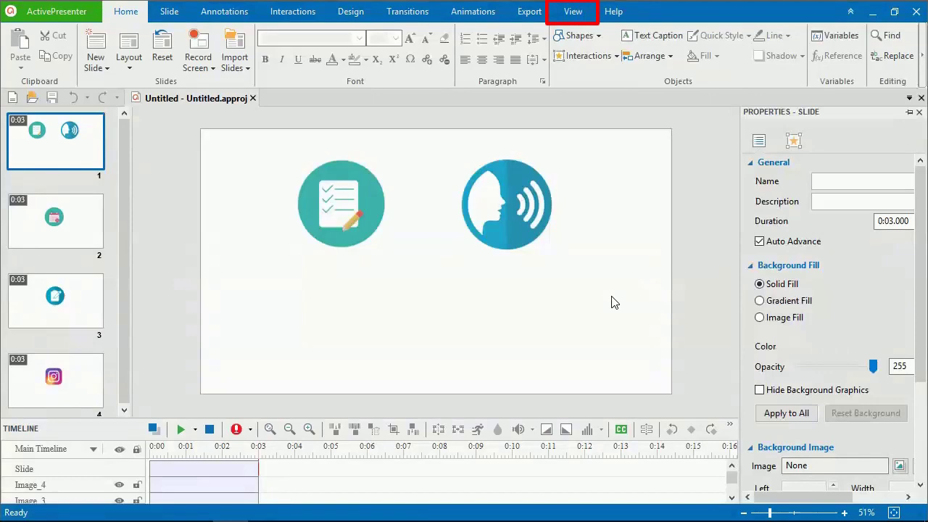
Step: Show the Object Templates pane using the View tab's Panes group
left_click(576, 13)
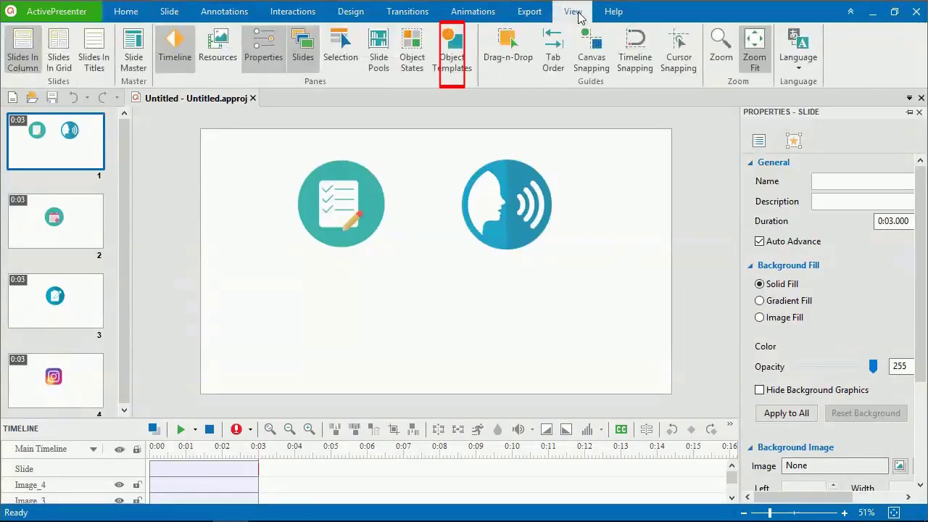
left_click(452, 51)
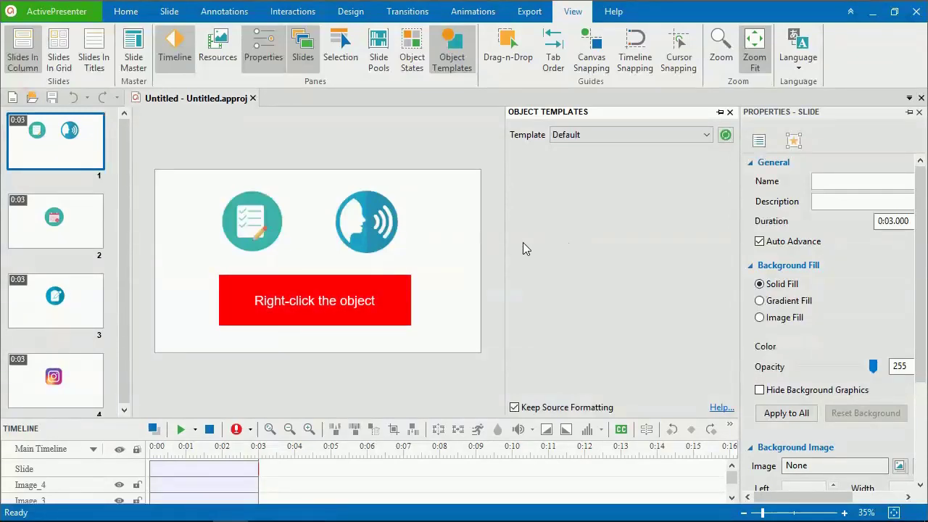
Step: Add the speaker icon alone to the Default object template
left_click(353, 219)
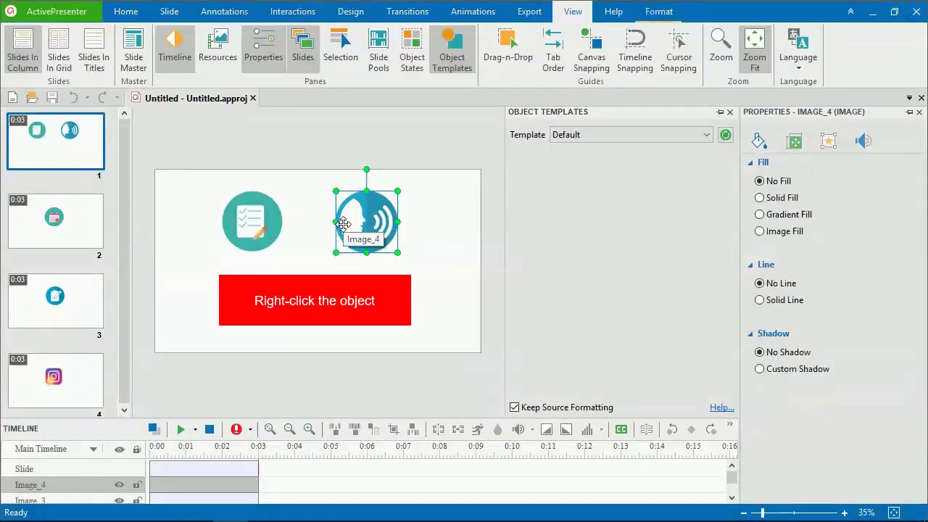
right_click(371, 222)
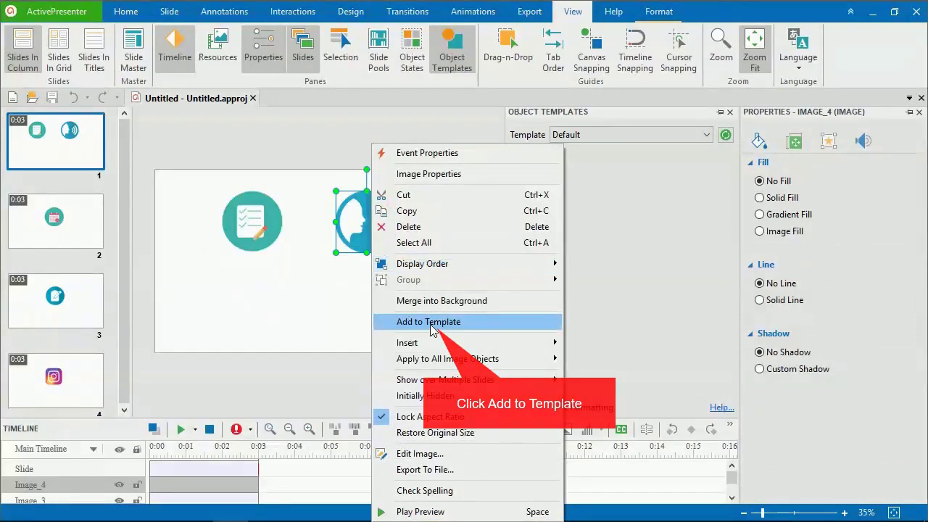
left_click(431, 324)
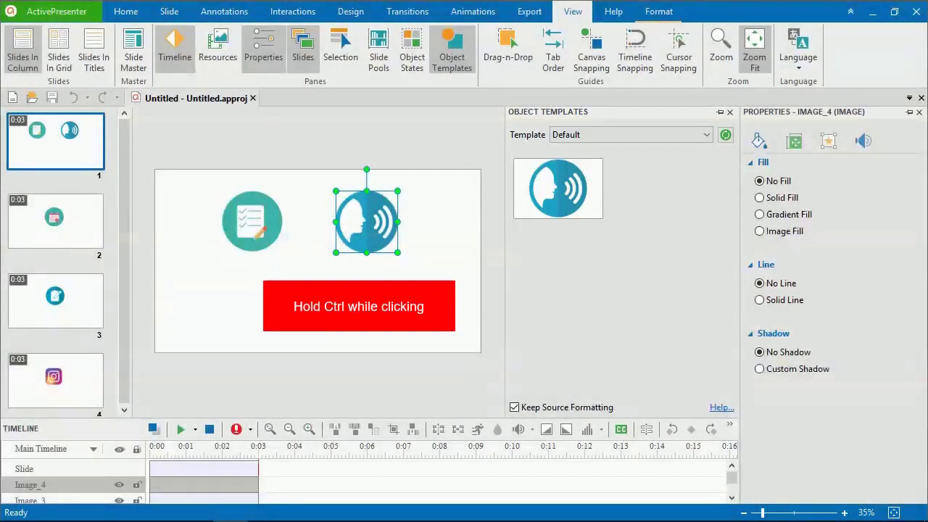
Step: Select both the checklist and speaker icons and add them together as one template
left_click(244, 236)
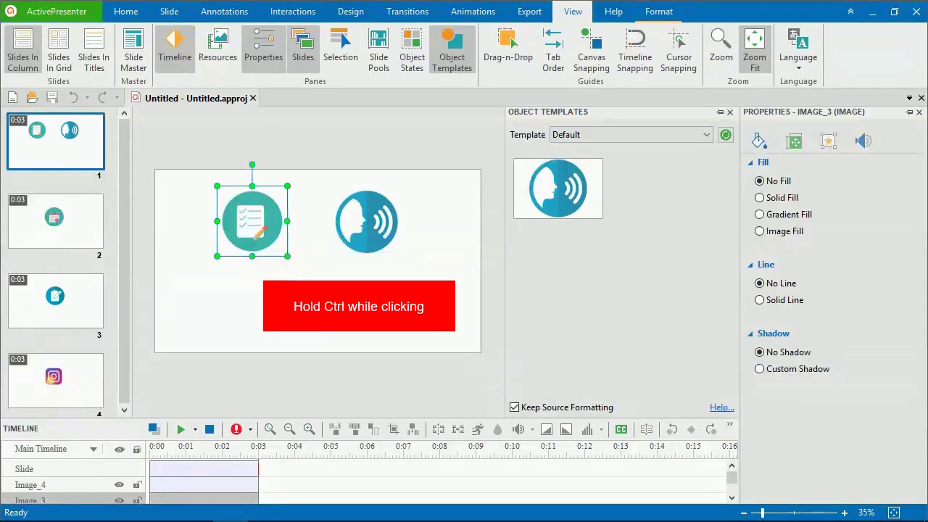
left_click(363, 230, "ctrl")
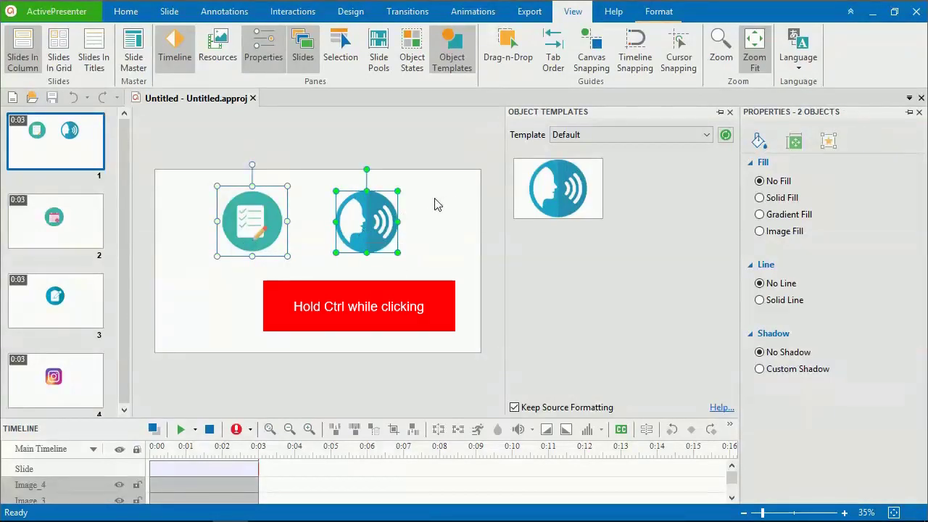
right_click(370, 210)
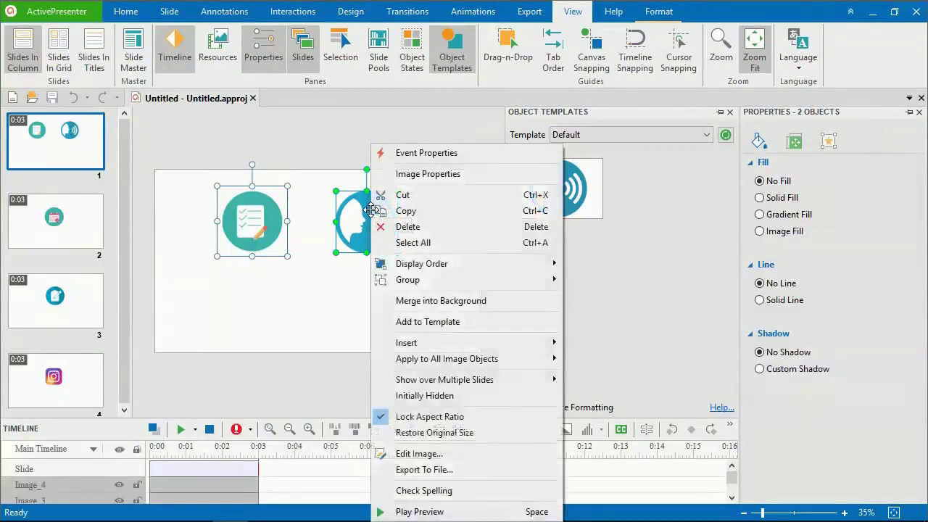
left_click(424, 322)
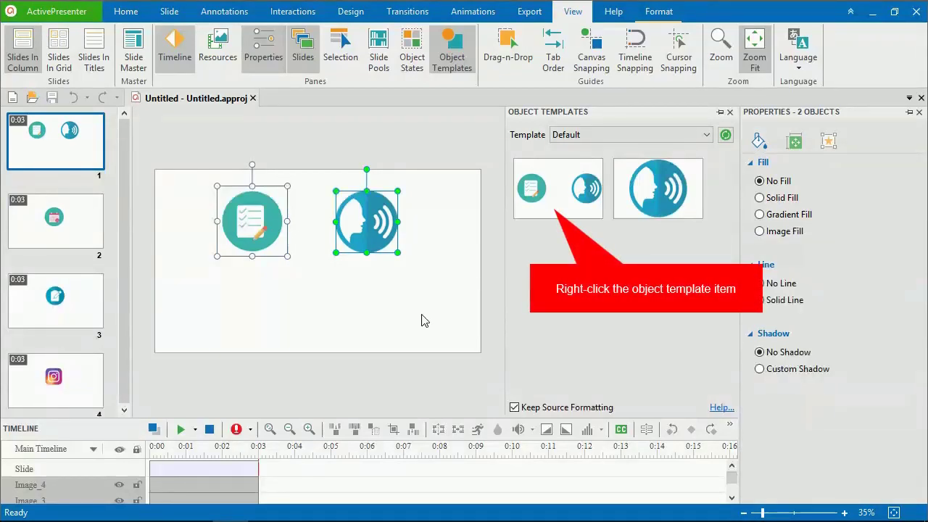
Step: Rename the two-icon object template to 'image'
right_click(558, 207)
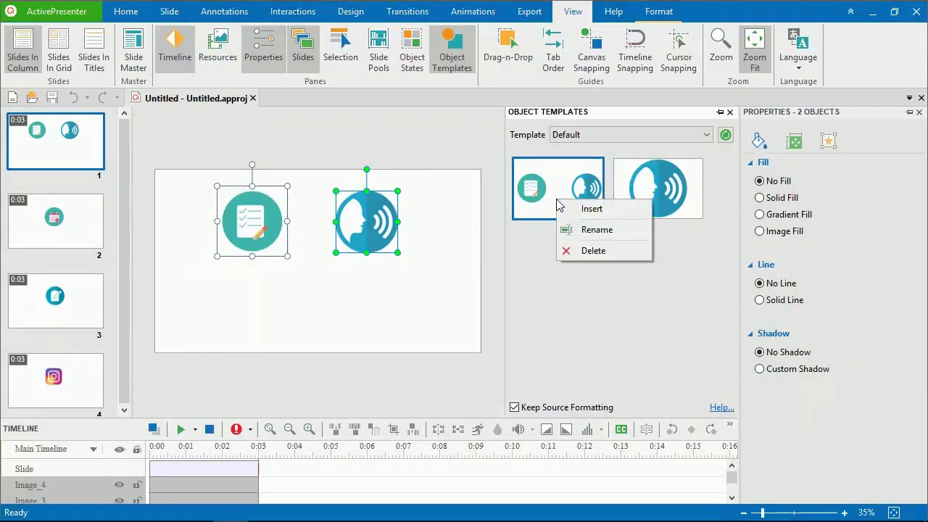
left_click(571, 231)
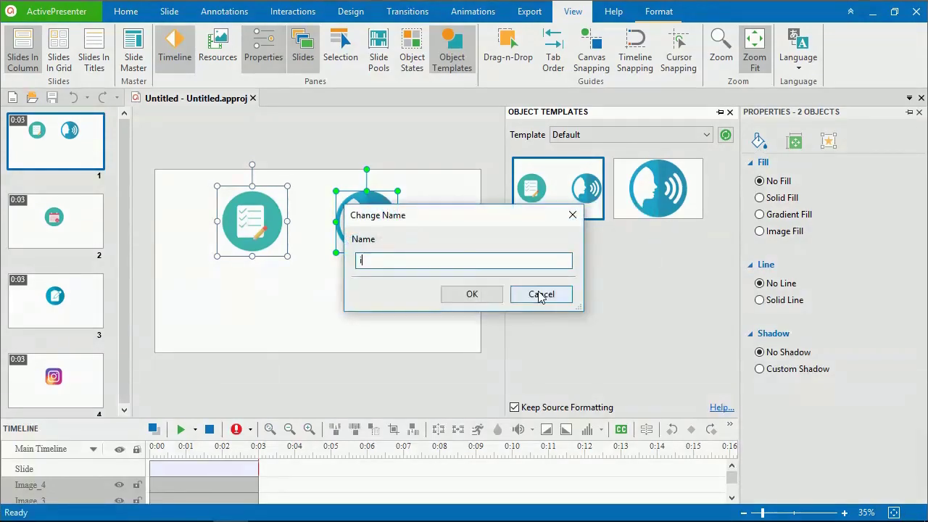
type("image")
left_click(470, 294)
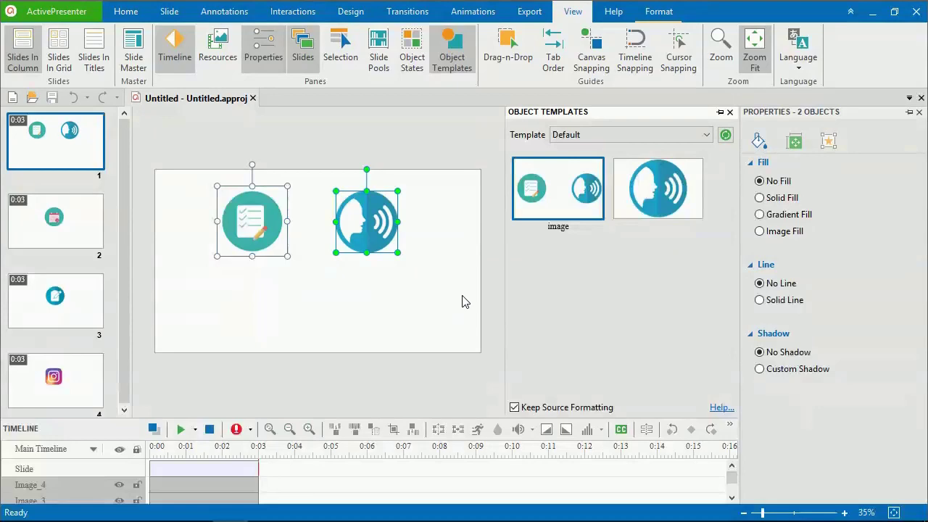
Step: Delete the 'image' template and confirm the deletion
right_click(567, 208)
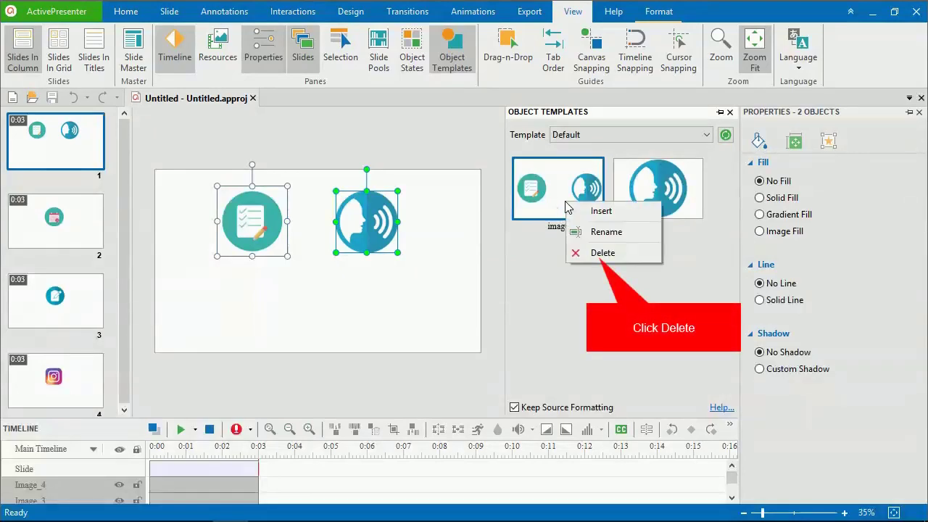
left_click(580, 253)
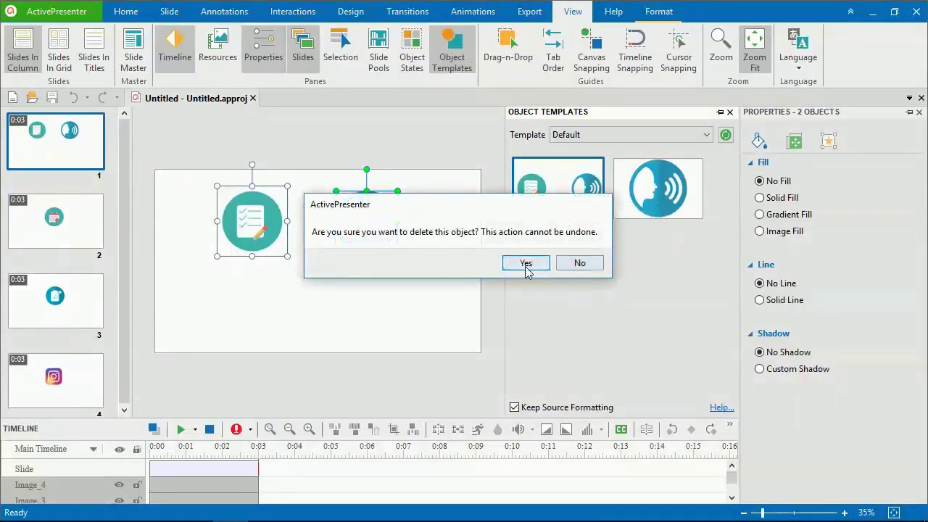
left_click(525, 265)
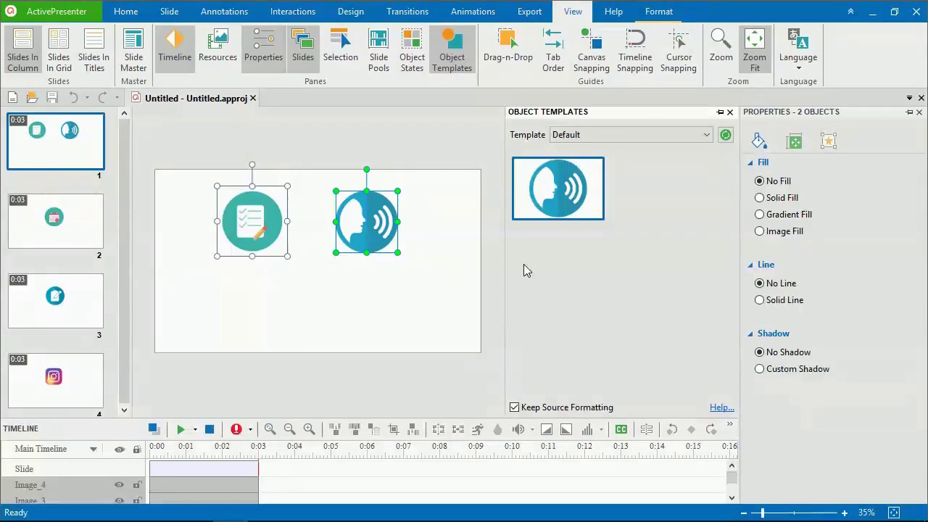
Step: Insert the speaker icon template and drag the copy below the original icons
right_click(560, 174)
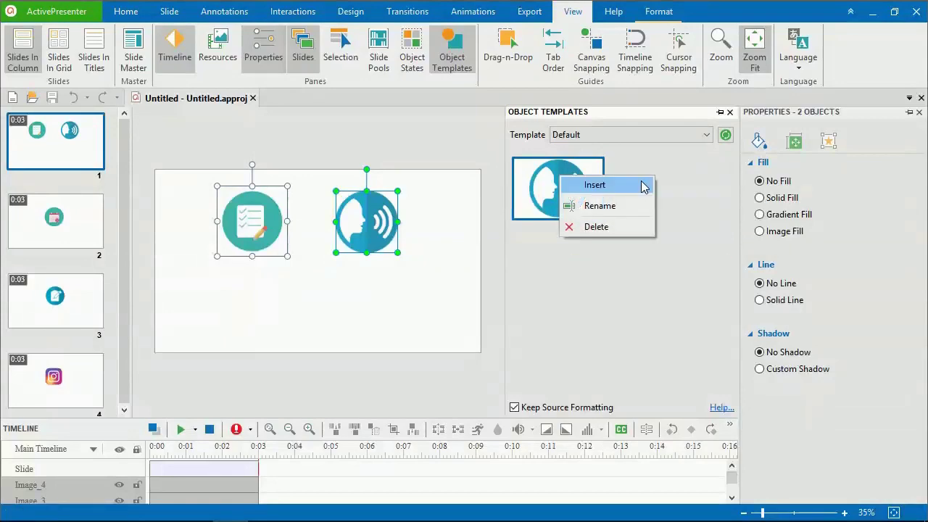
left_click(643, 186)
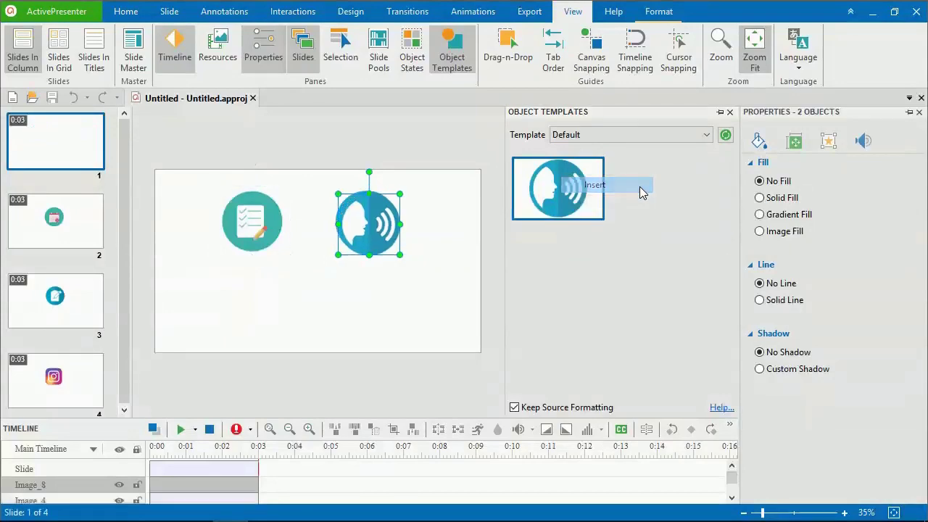
left_click_drag(390, 216, 322, 293)
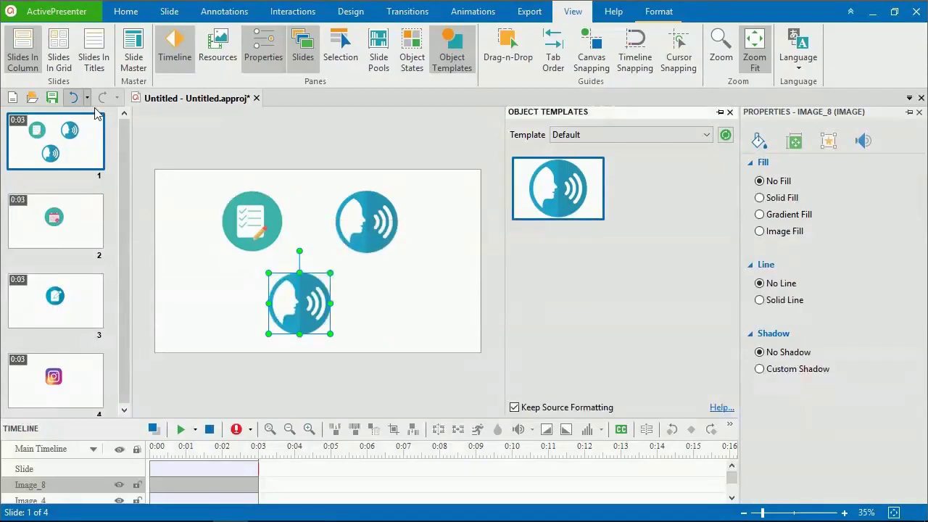
Step: Save As an Object Template (*.apobject) named 'icons' in the ActivePresenter Templates folder
left_click(47, 12)
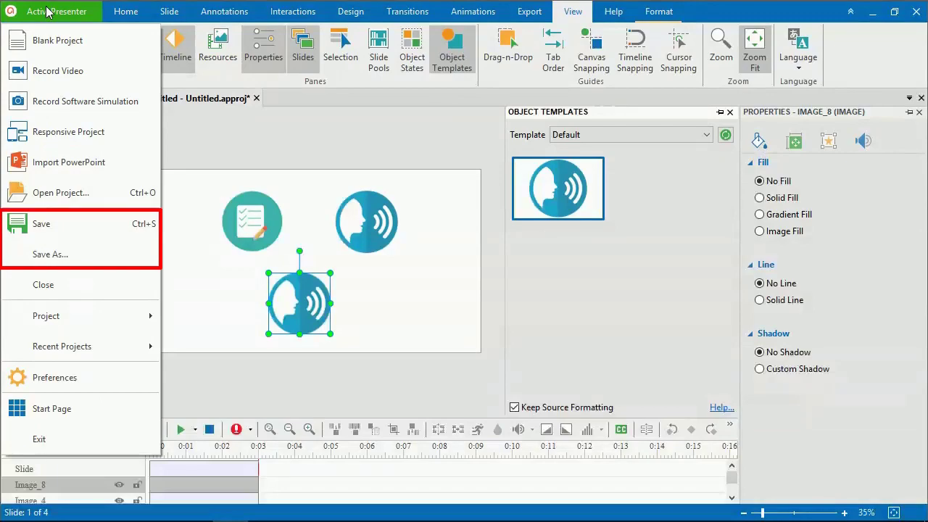
left_click(79, 253)
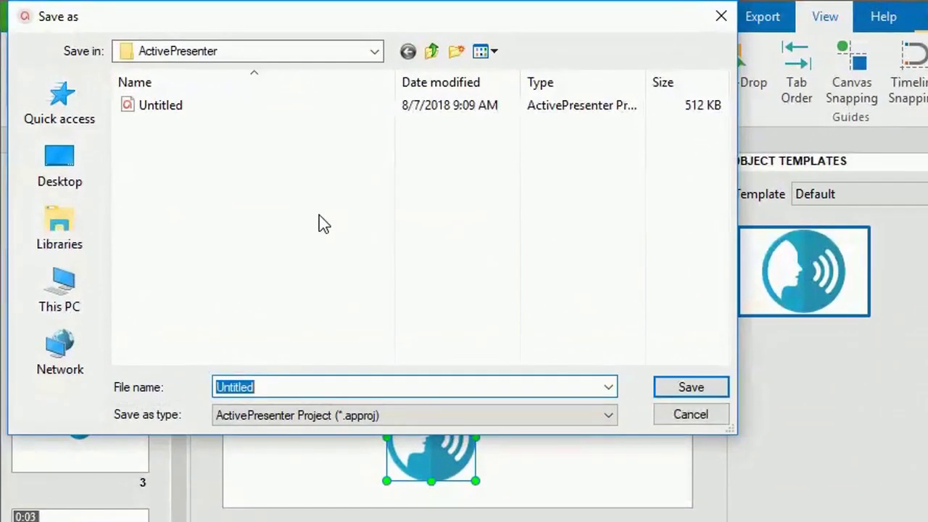
left_click(609, 415)
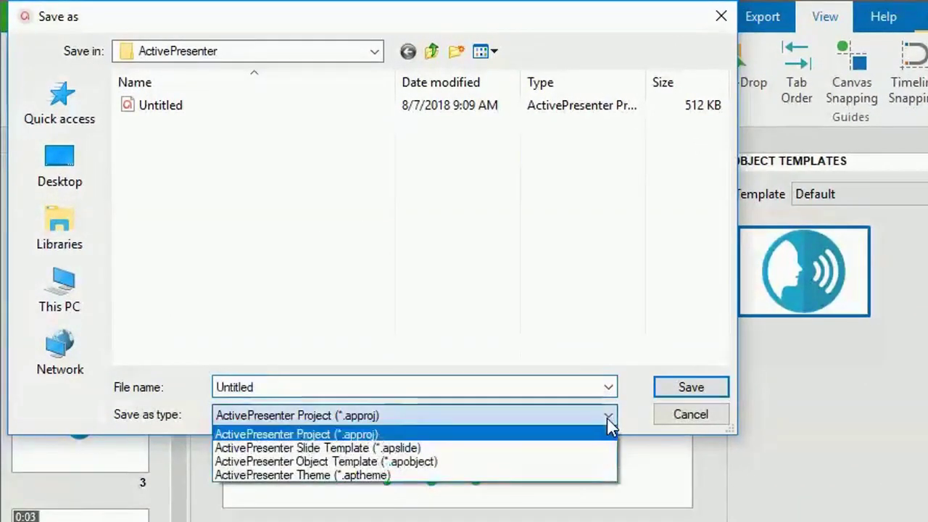
left_click(419, 462)
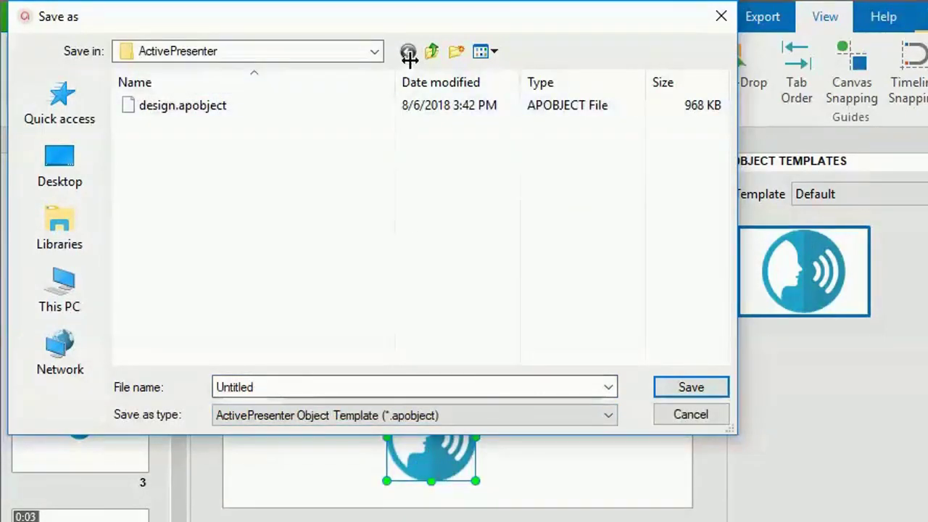
left_click(431, 51)
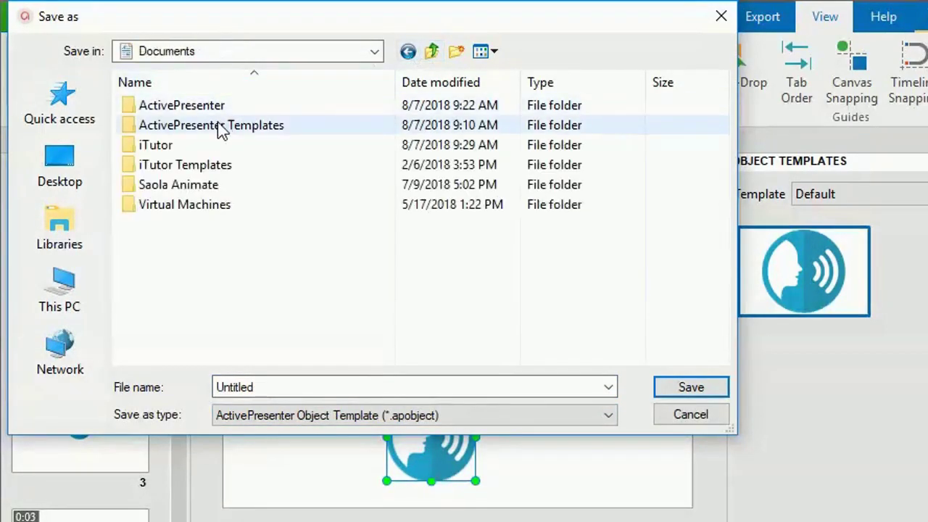
double_click(210, 125)
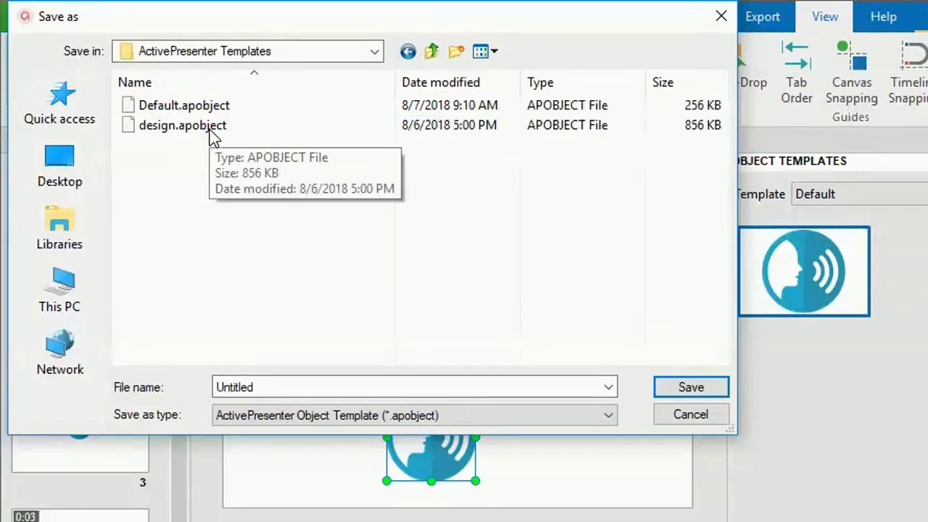
double_click(266, 386)
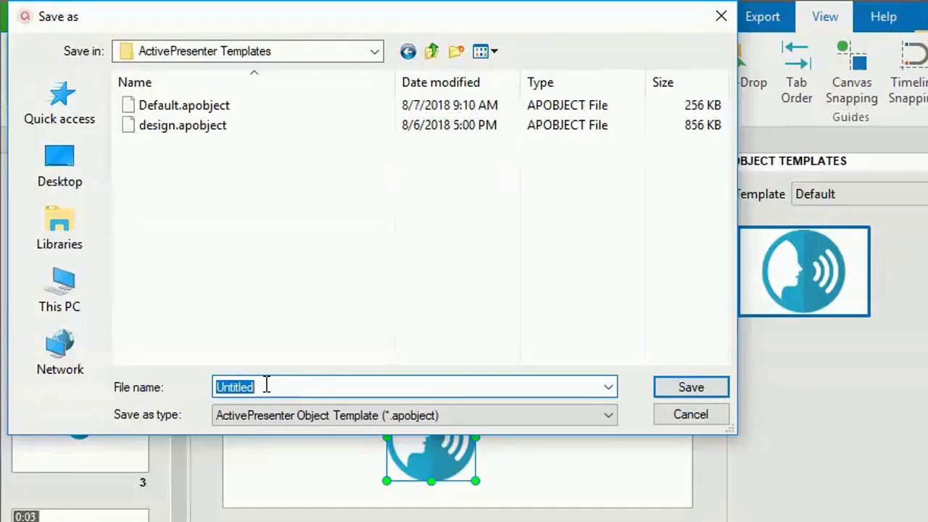
type("icons")
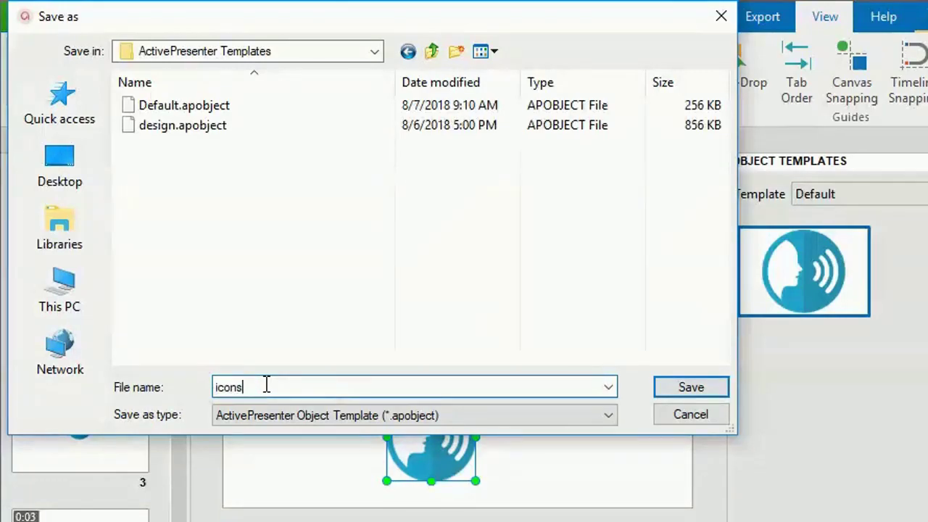
left_click(688, 390)
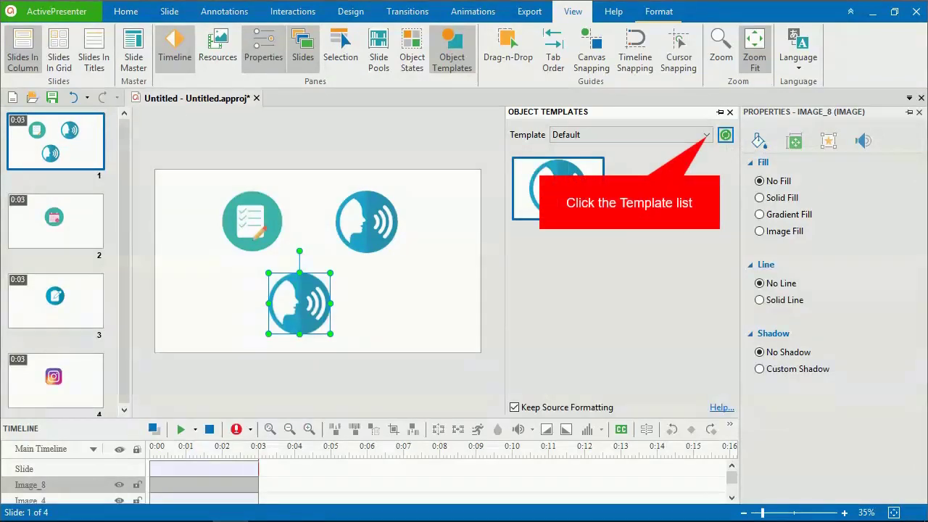
Step: Switch the pane's template set to 'design', then to 'icons'
left_click(707, 135)
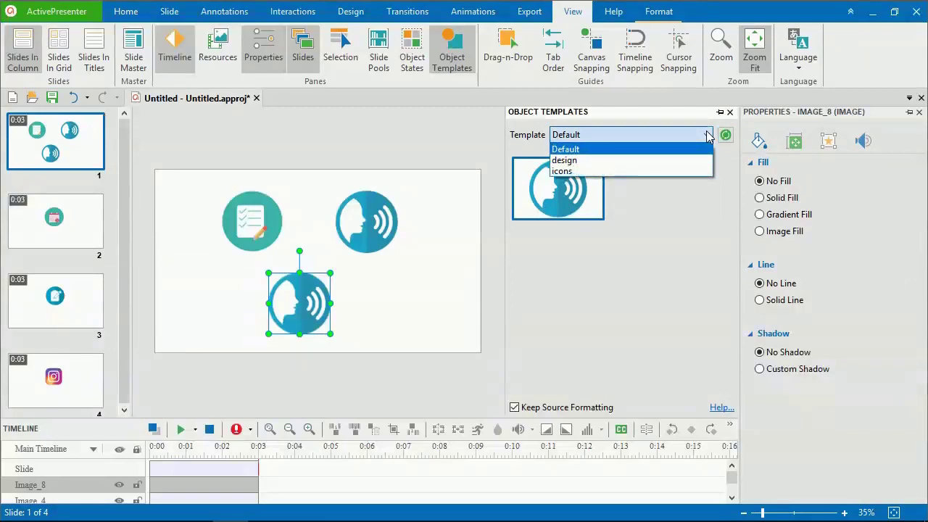
left_click(647, 161)
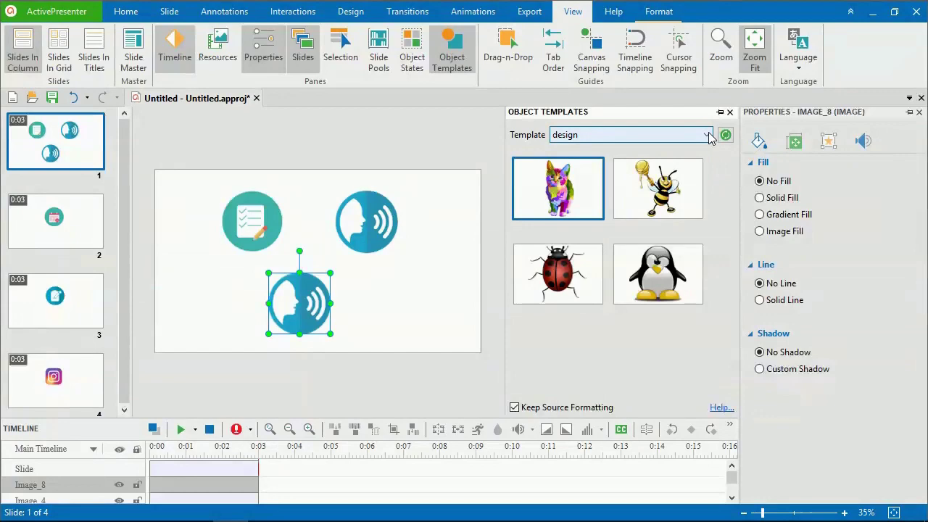
left_click(707, 135)
left_click(656, 170)
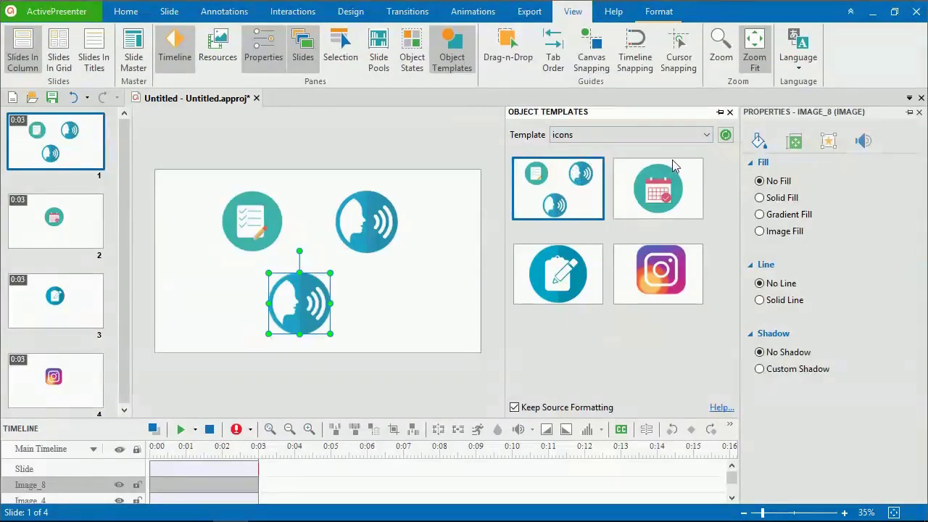